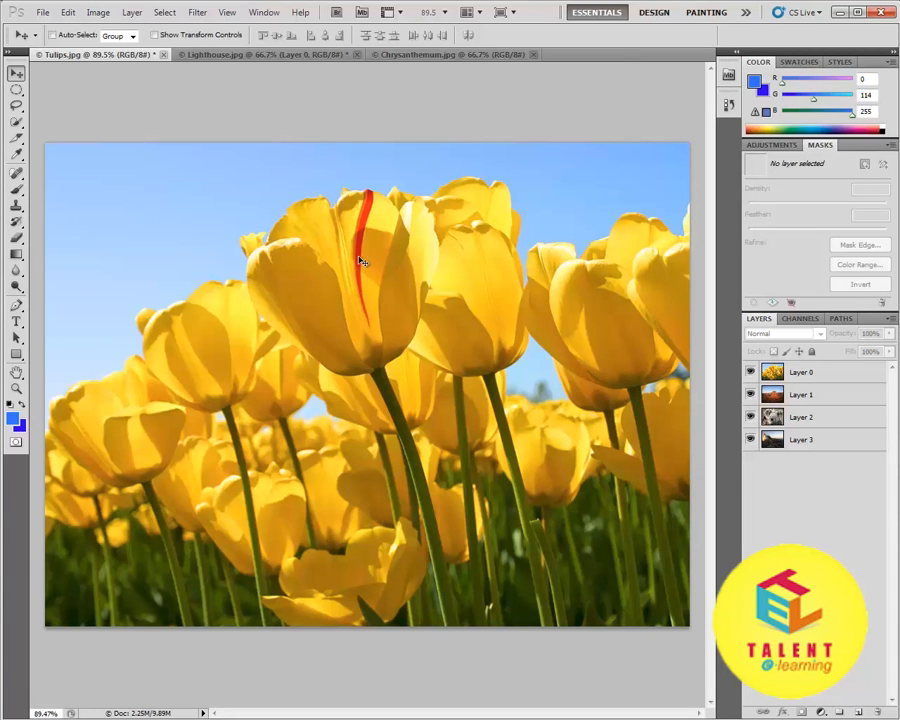
Step: Switch to the Chrysanthemum.jpg document and try to move its locked Background layer
{"action": "left_click", "coordinate": [448, 57]}
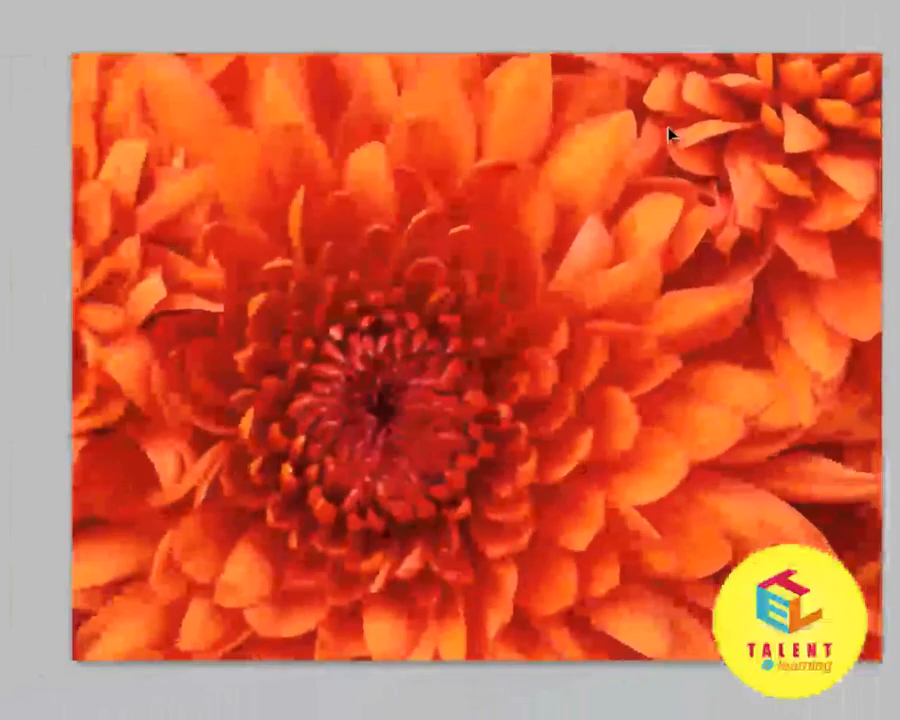
{"action": "left_click", "coordinate": [333, 166]}
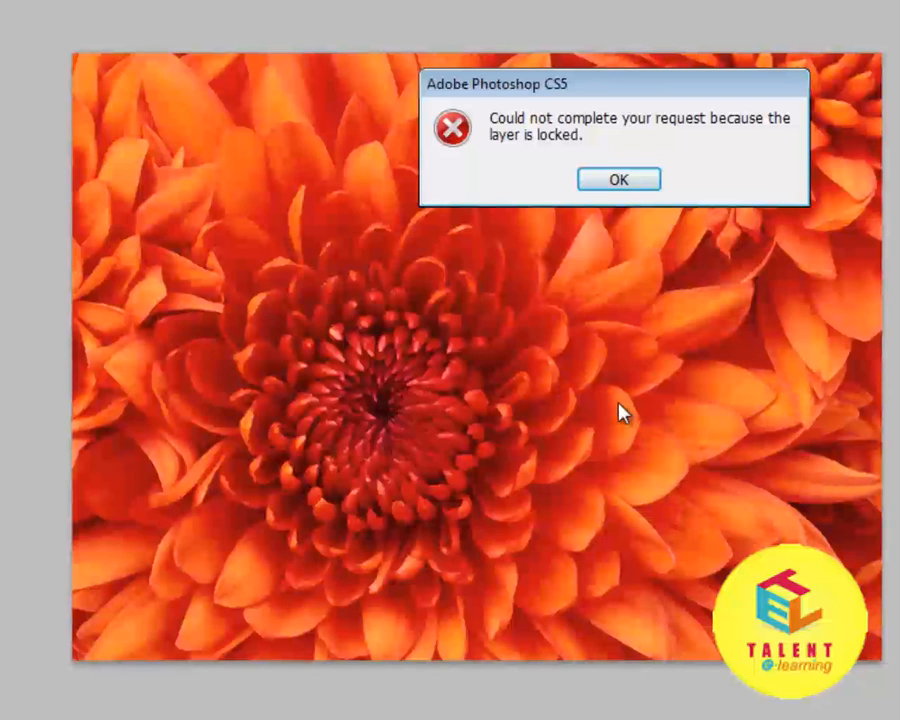
{"action": "left_click", "coordinate": [619, 180]}
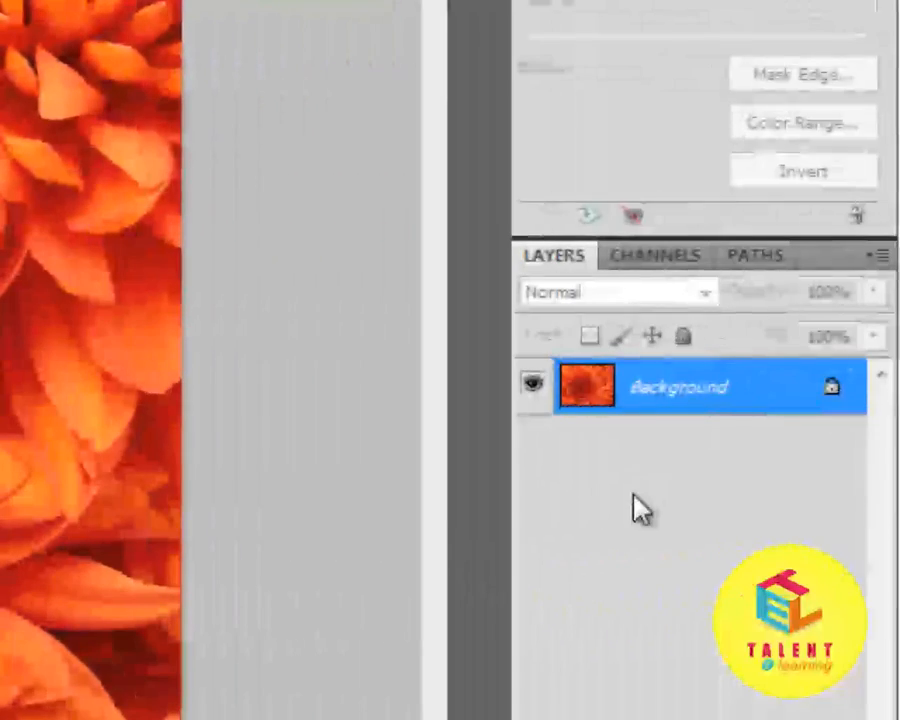
Step: Convert the locked Background of Chrysanthemum.jpg into a normal editable layer named Layer 0
{"action": "double_click", "coordinate": [680, 389]}
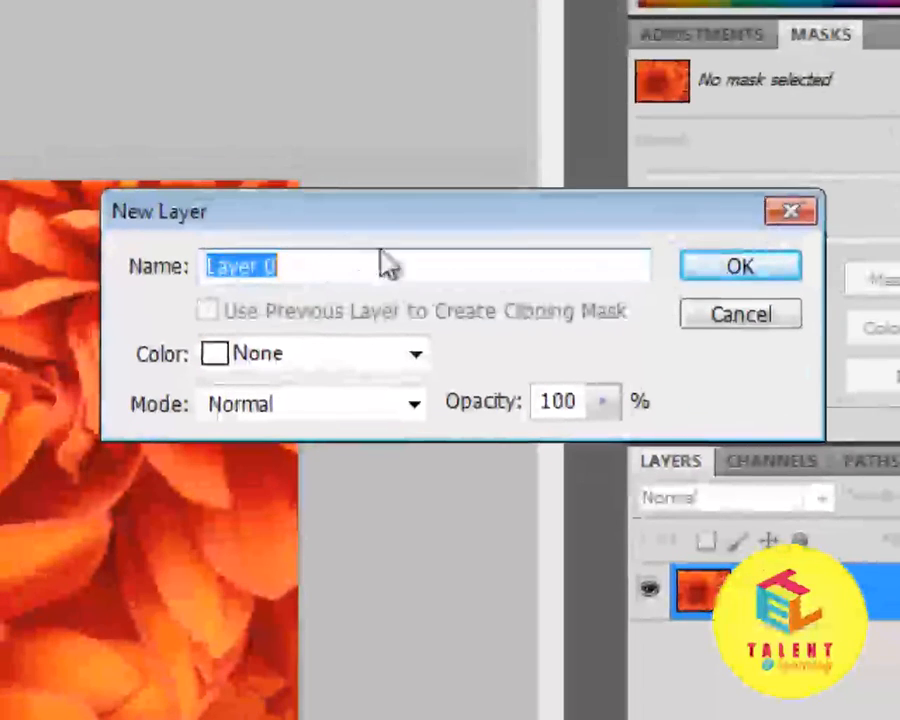
{"action": "left_click", "coordinate": [740, 268]}
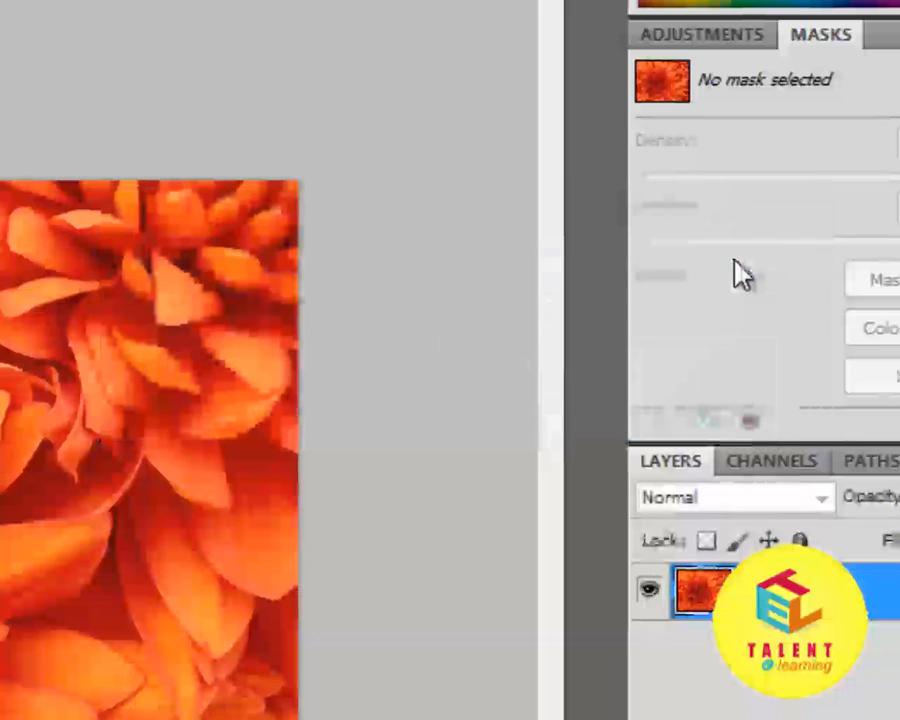
{"action": "left_click", "coordinate": [757, 706]}
{"action": "left_click", "coordinate": [890, 607]}
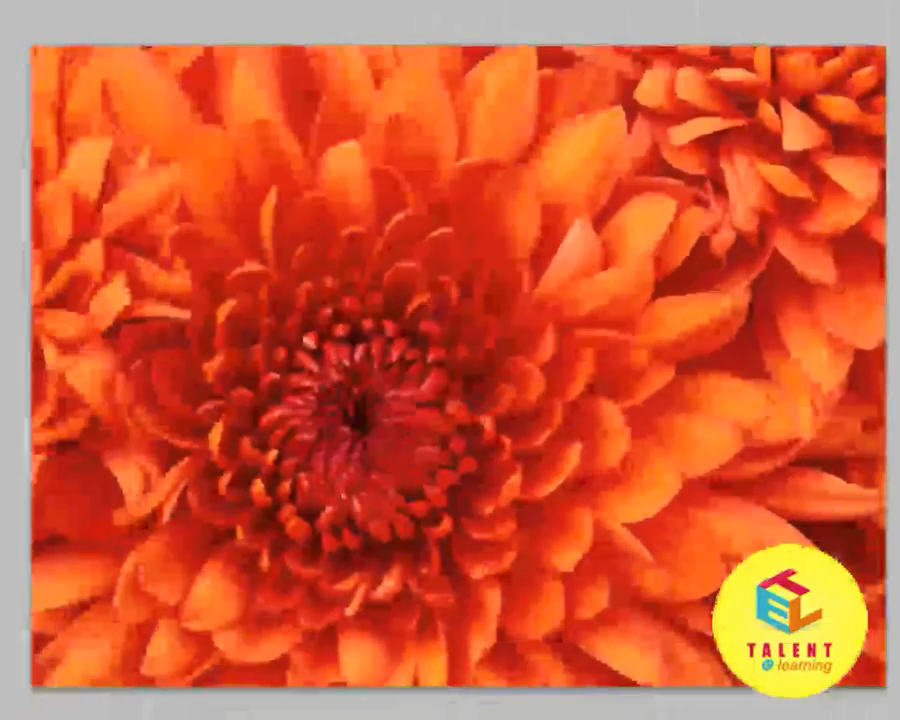
Step: Move the chrysanthemum layer freely around its canvas and transfer a copy of it into the Tulips.jpg document
{"action": "left_click_drag", "start_coordinate": [448, 253], "coordinate": [635, 48]}
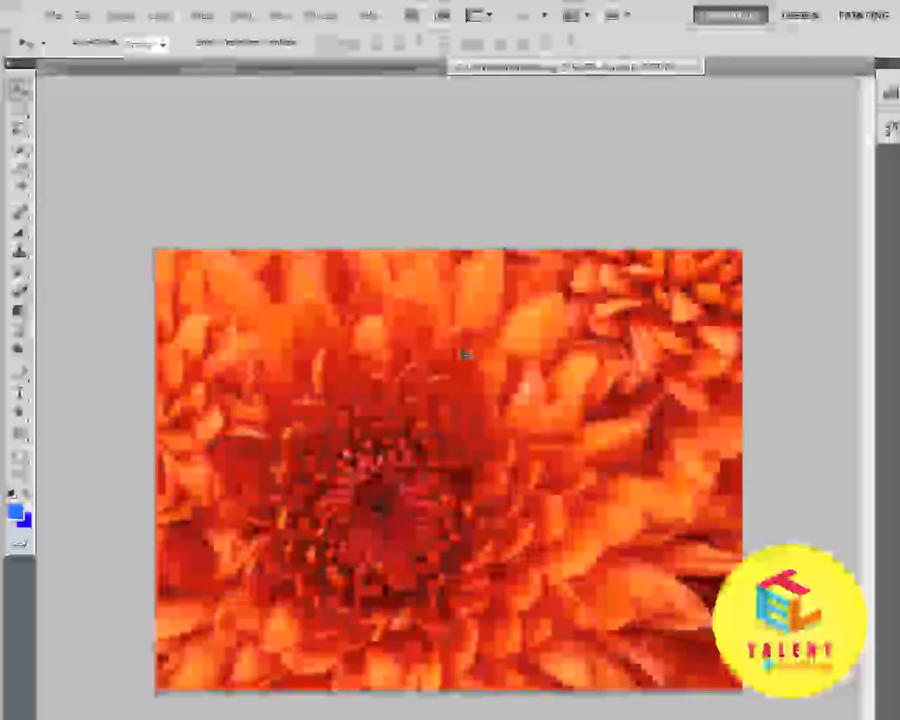
{"action": "left_click_drag", "start_coordinate": [471, 293], "coordinate": [322, 133]}
{"action": "left_click_drag", "start_coordinate": [340, 218], "coordinate": [120, 72]}
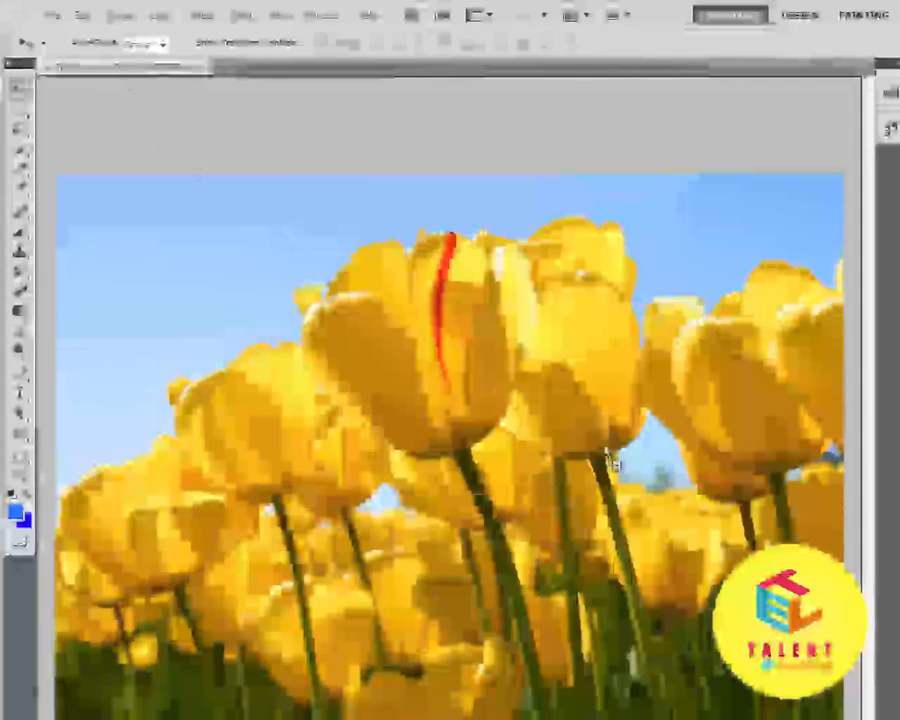
{"action": "left_click_drag", "start_coordinate": [610, 459], "coordinate": [522, 370]}
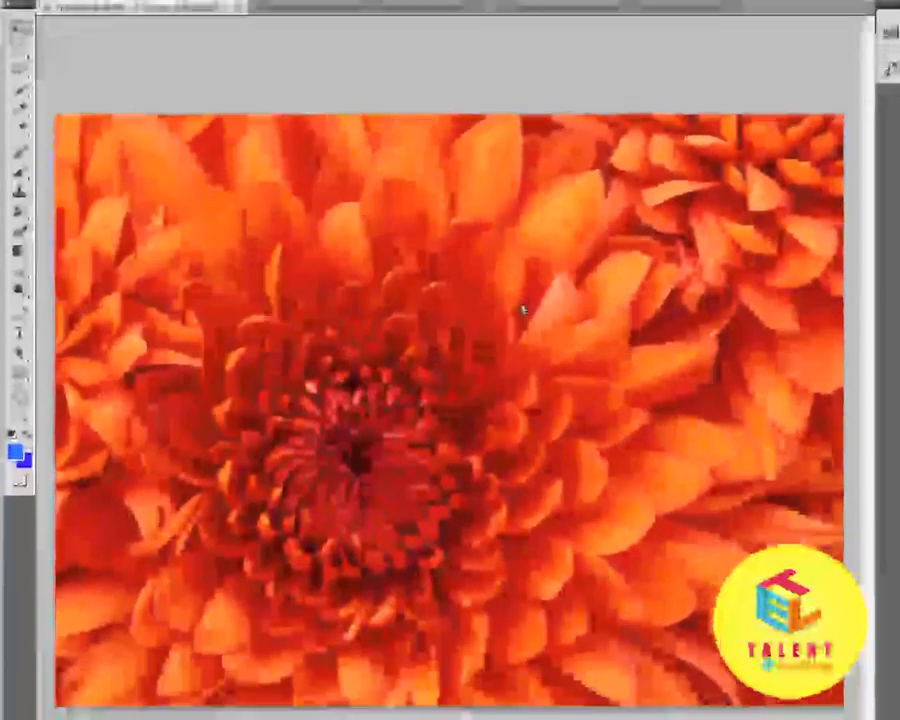
{"action": "left_click_drag", "start_coordinate": [522, 310], "coordinate": [522, 305]}
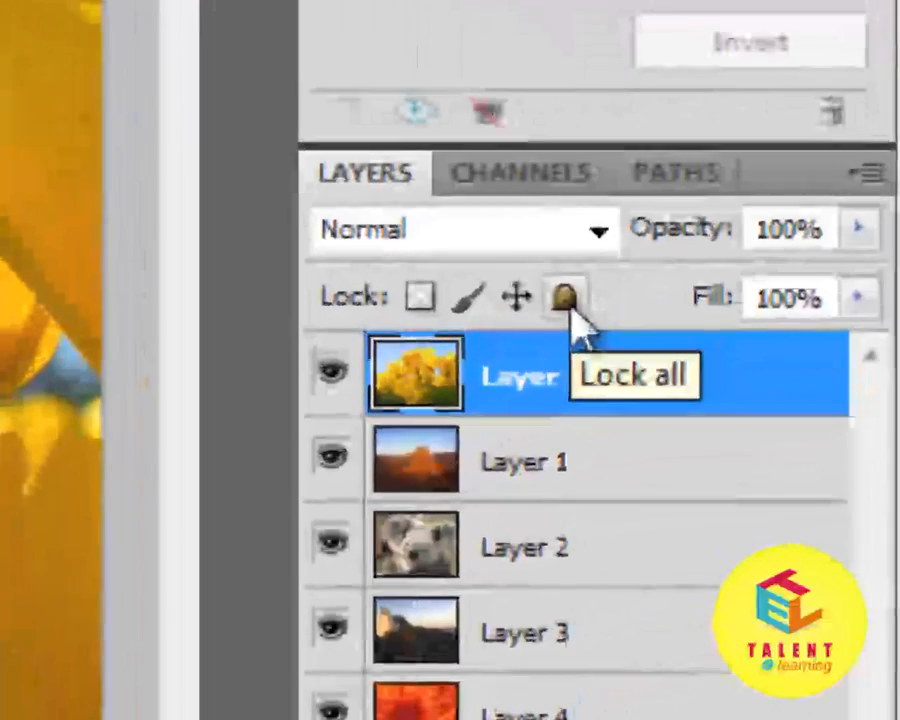
Step: Lock all attributes of the tulips layer, Layer 0, and deselect it
{"action": "left_click", "coordinate": [577, 298]}
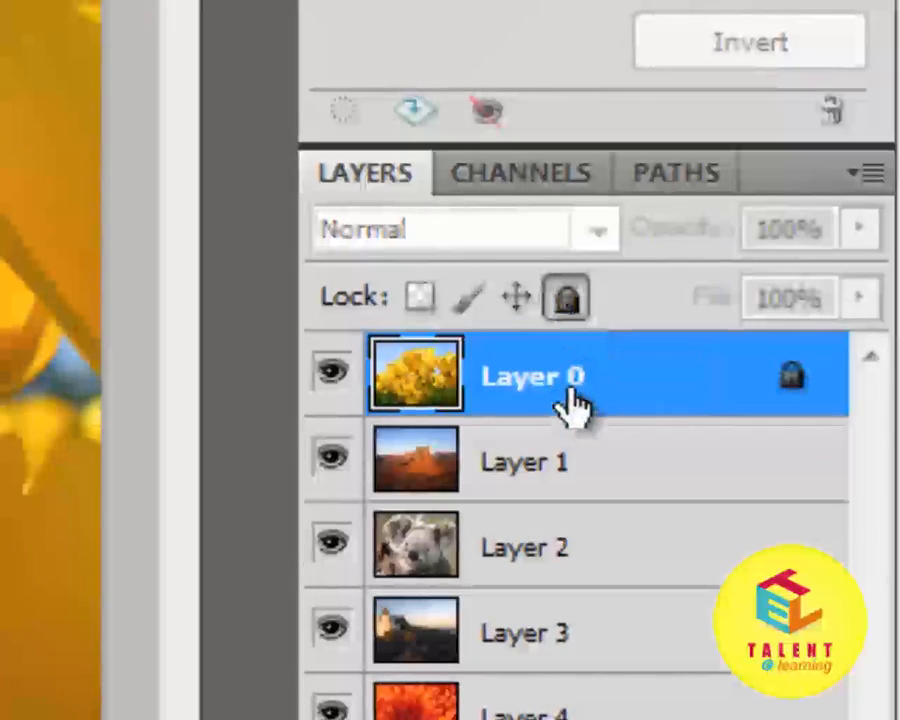
{"action": "left_click", "coordinate": [600, 716]}
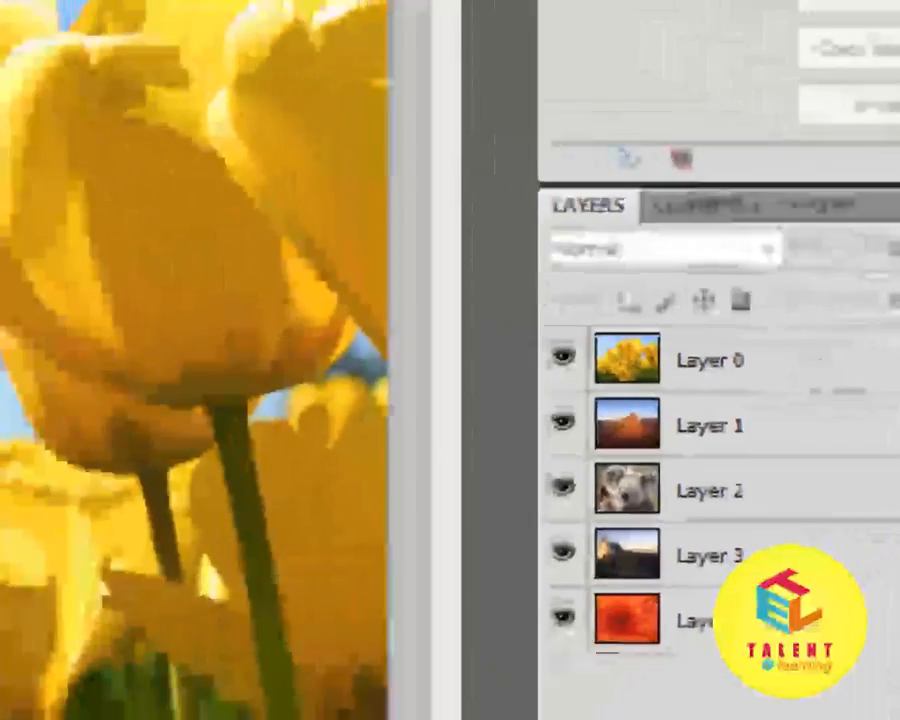
Step: Try to move the image with no layer selected, then shift the desert layer, Layer 1, away and back
{"action": "left_click", "coordinate": [350, 281]}
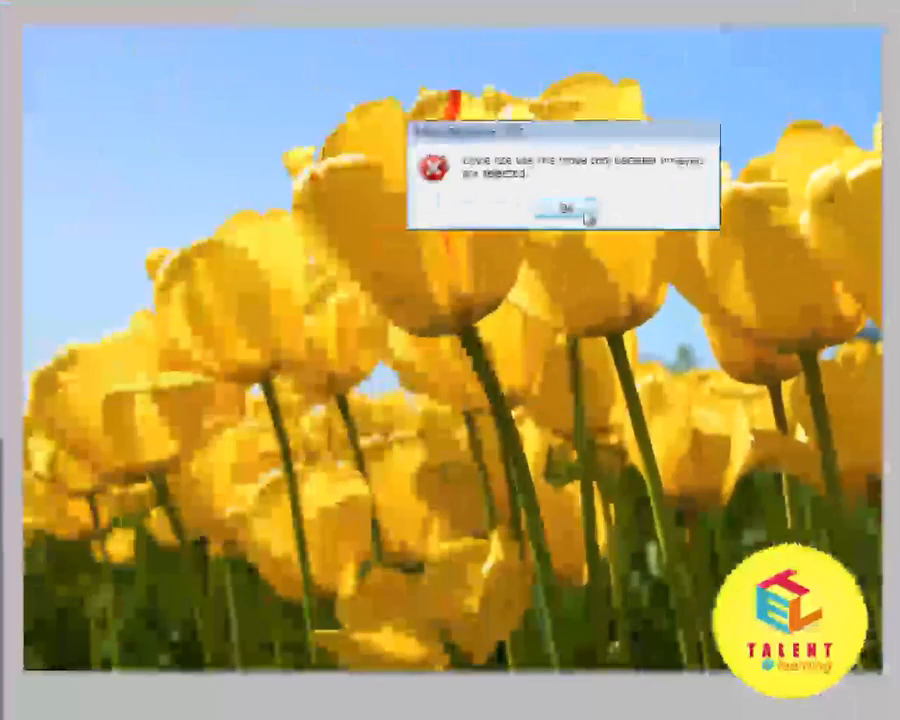
{"action": "left_click", "coordinate": [384, 184]}
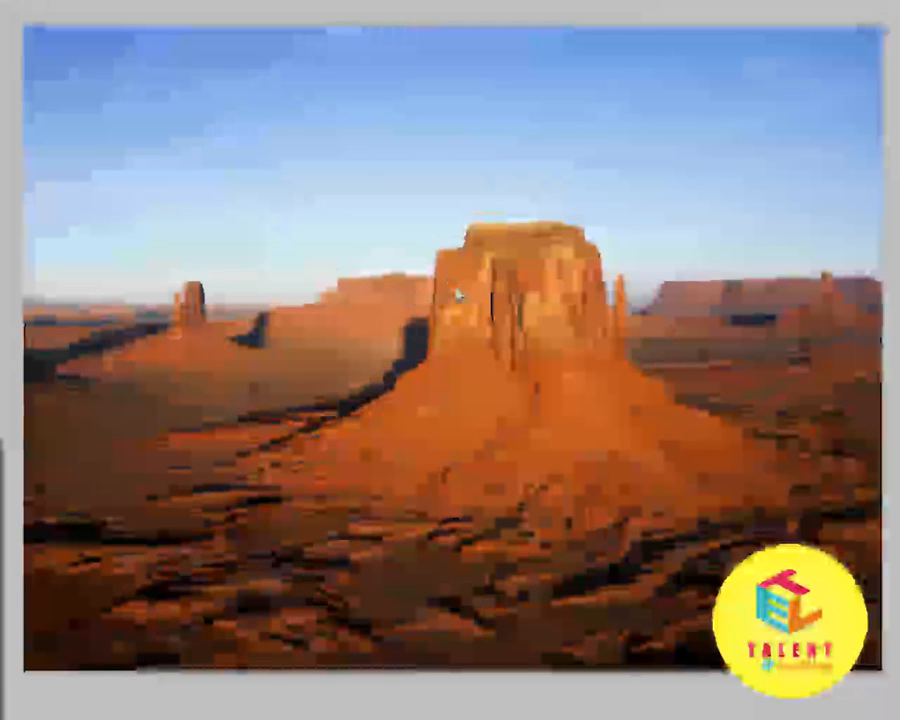
{"action": "left_click", "coordinate": [457, 294]}
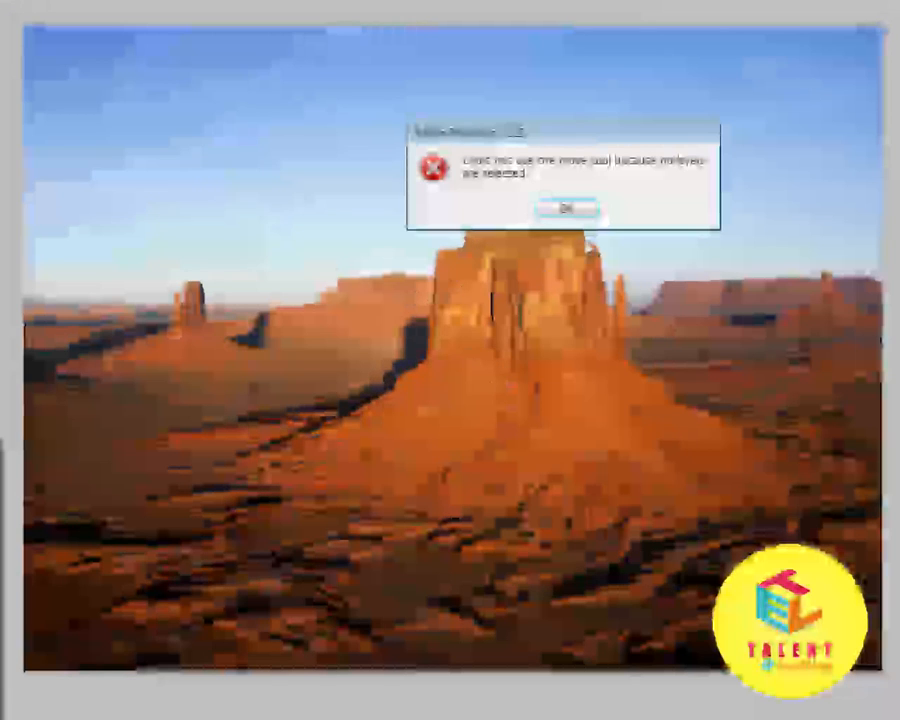
{"action": "left_click", "coordinate": [568, 210]}
{"action": "left_click_drag", "start_coordinate": [707, 345], "coordinate": [487, 315]}
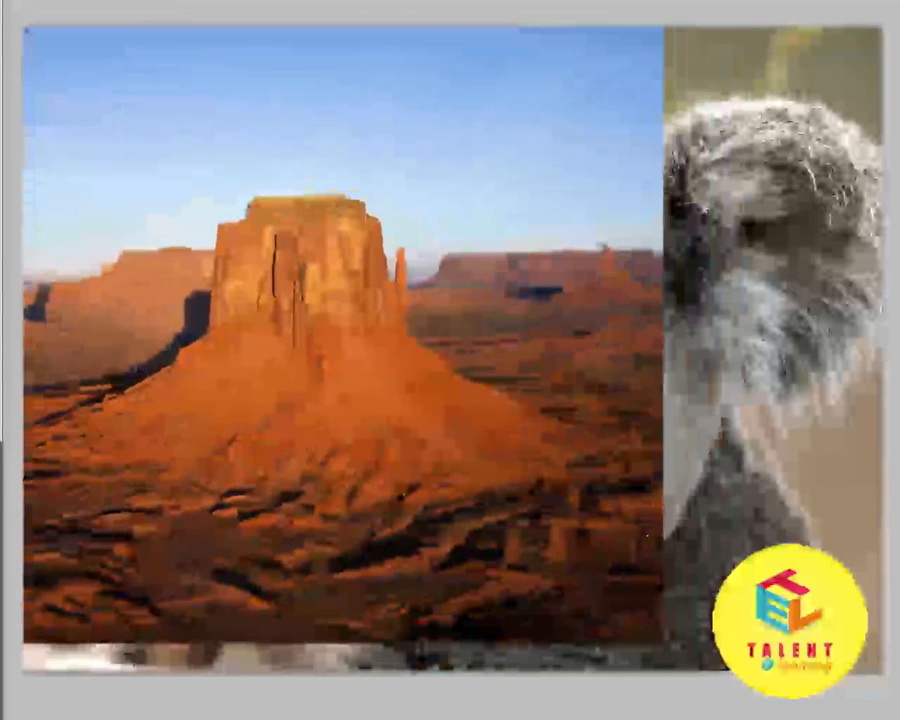
{"action": "left_click_drag", "start_coordinate": [775, 335], "coordinate": [880, 490]}
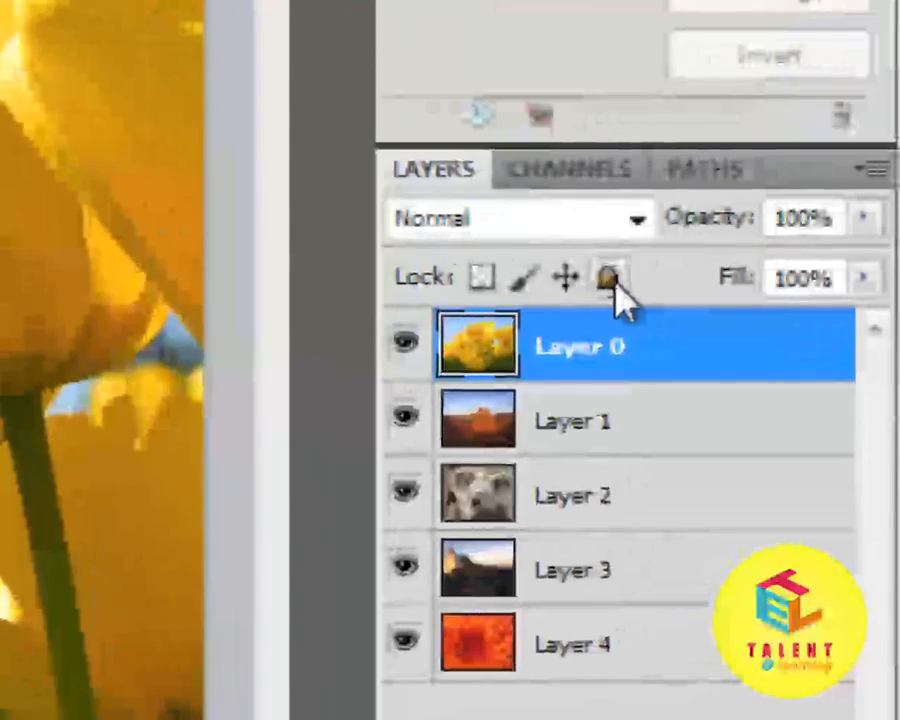
Step: Move Layer 1, the desert image, above Layer 0 in the layer order
{"action": "left_click", "coordinate": [625, 704]}
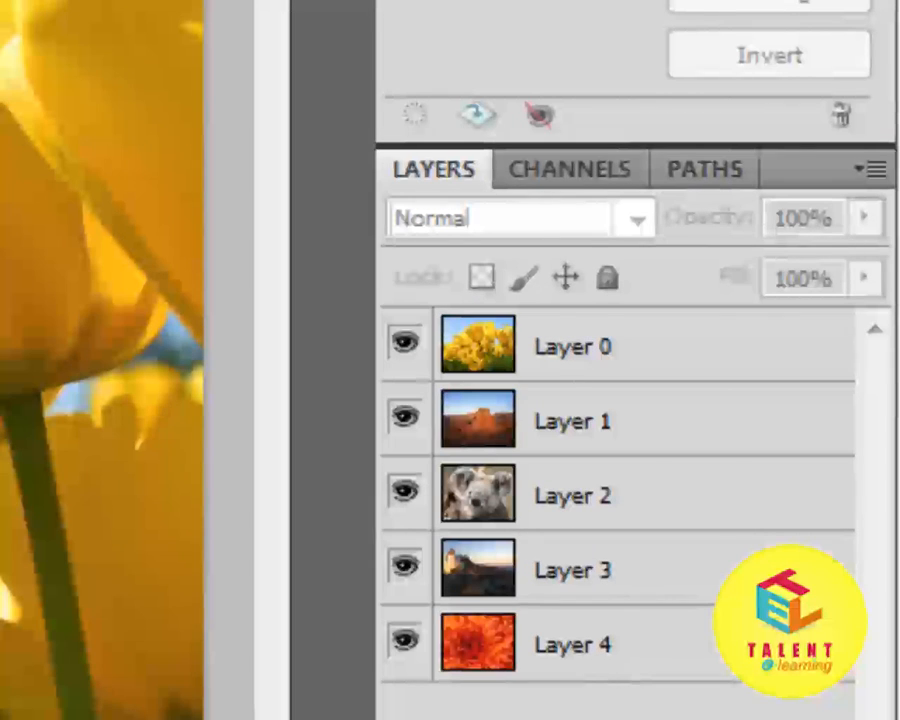
{"action": "left_click", "coordinate": [565, 424]}
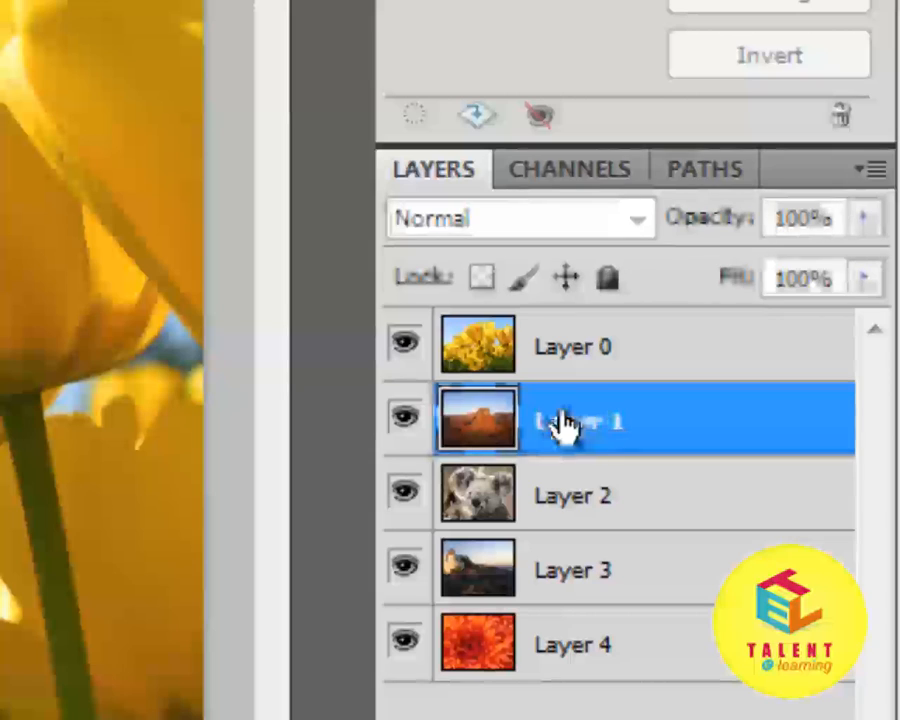
{"action": "left_click_drag", "start_coordinate": [603, 432], "coordinate": [609, 342]}
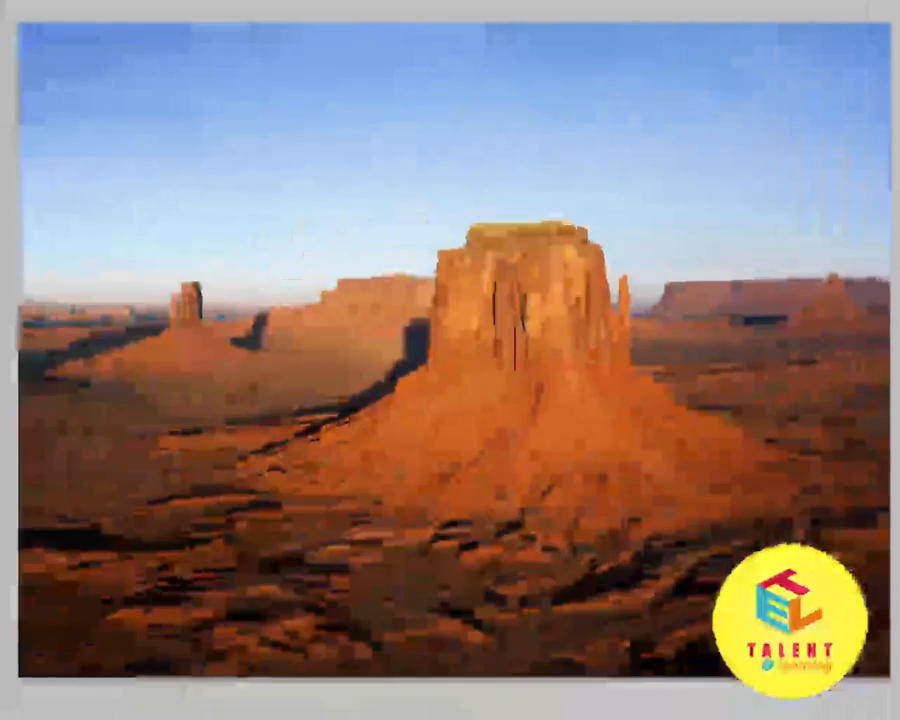
Step: Load the desert layer's outline as a selection, copy its content and paste it as a new layer
{"action": "left_click", "coordinate": [597, 354], "text": "ctrl"}
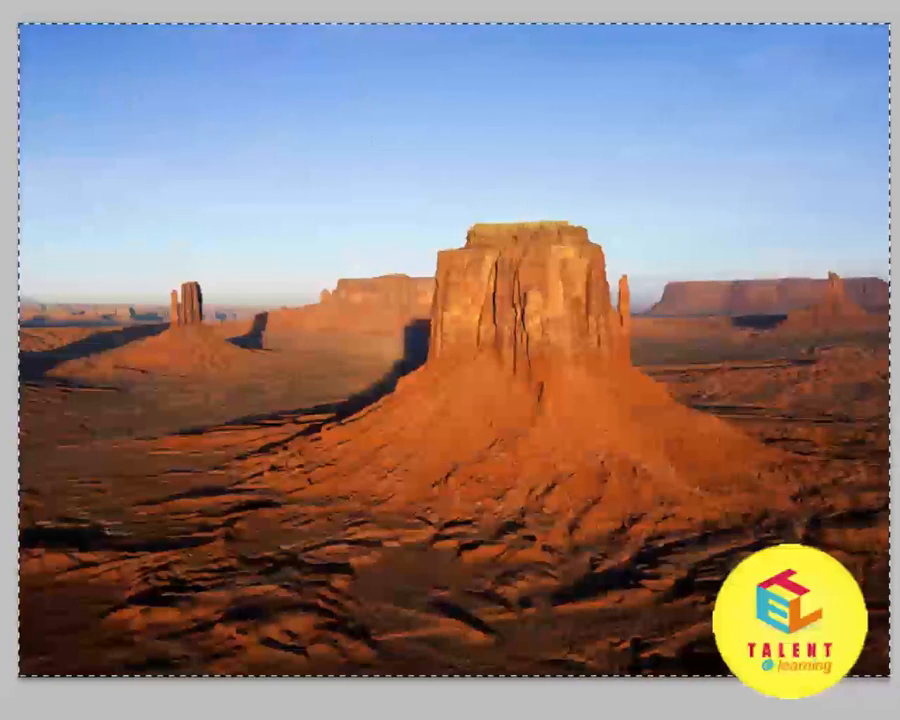
{"action": "left_click", "coordinate": [46, 0]}
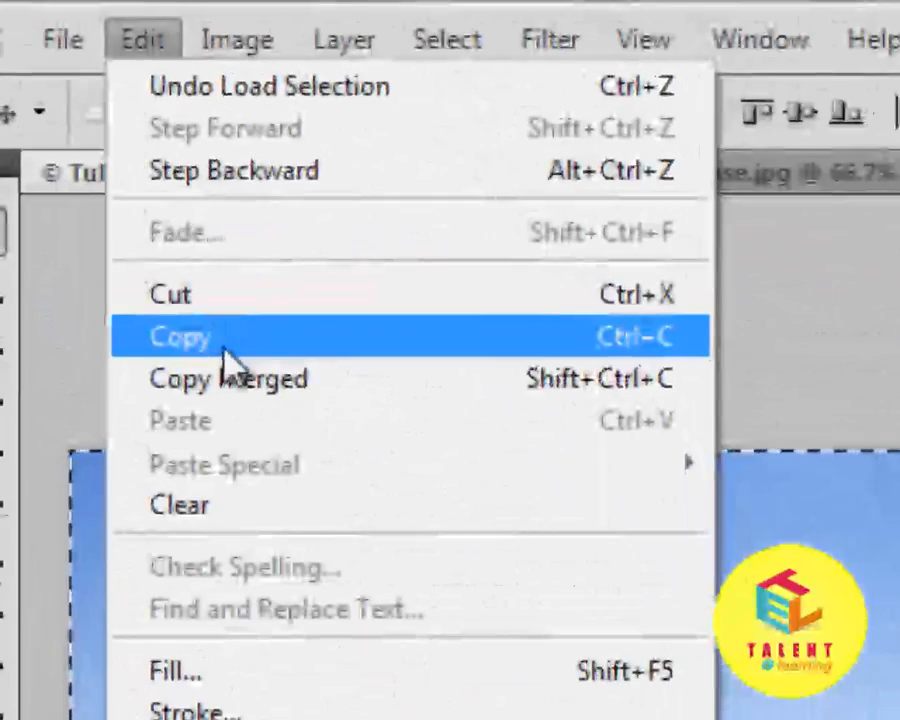
{"action": "left_click", "coordinate": [140, 137]}
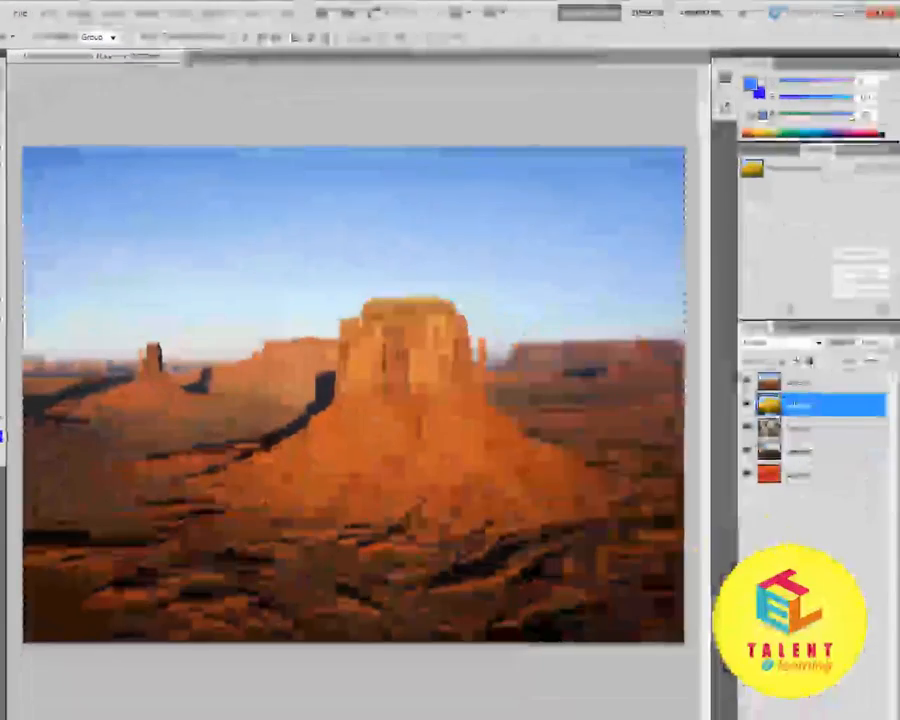
{"action": "key", "text": "ctrl+v"}
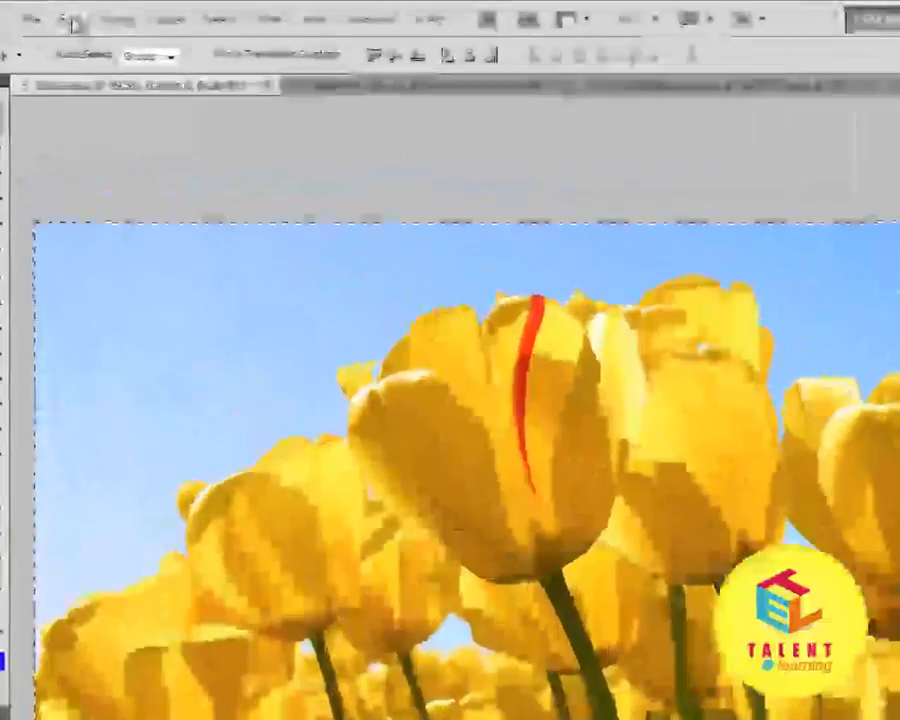
{"action": "left_click", "coordinate": [46, 12]}
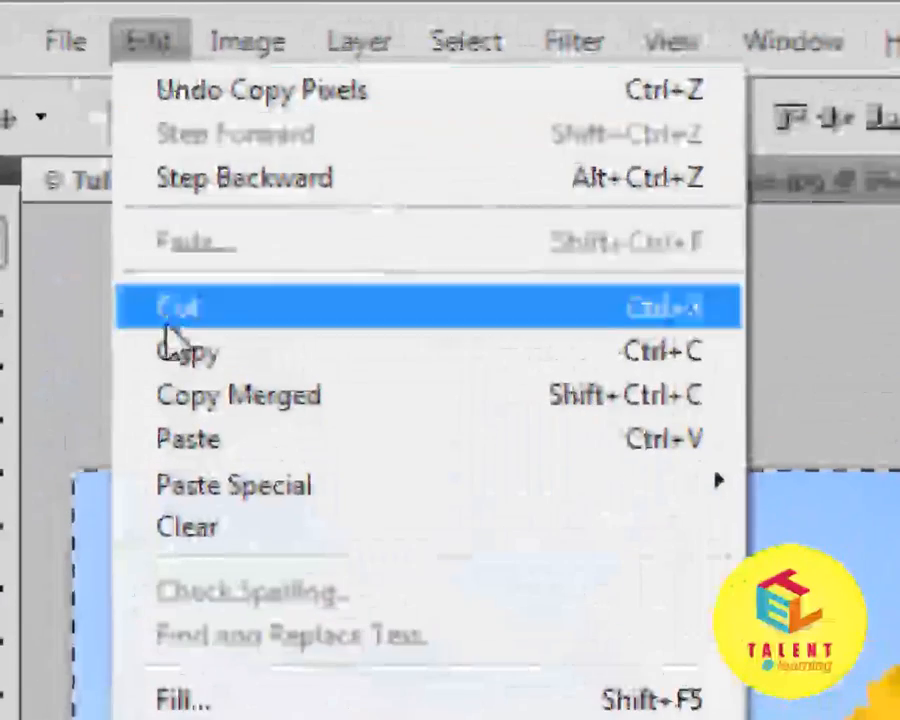
{"action": "left_click", "coordinate": [205, 405]}
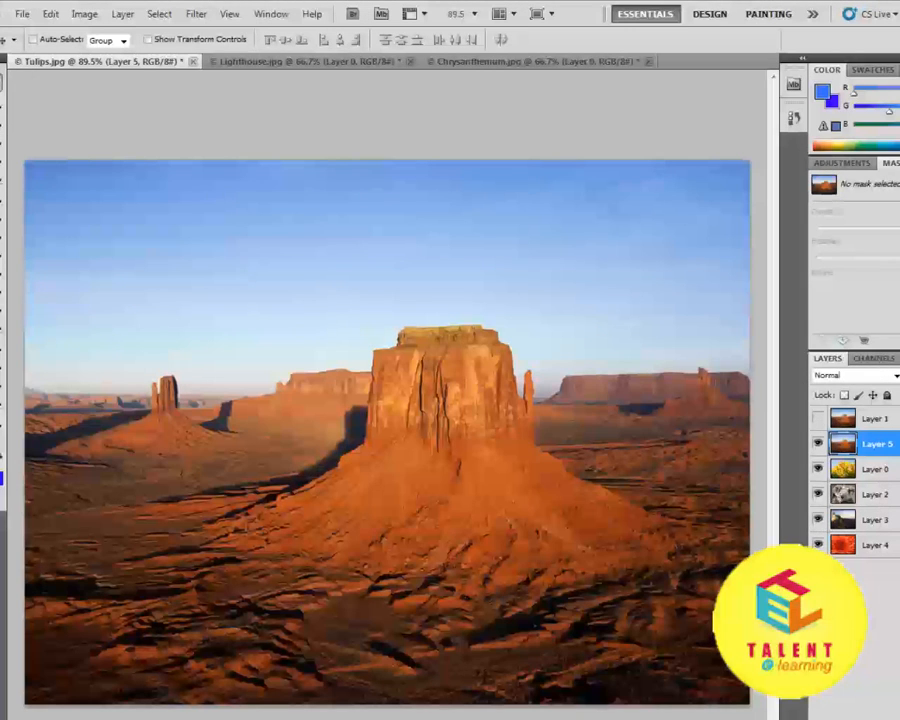
Step: Undo the paste of the duplicate desert layer and make Layer 1 visible again
{"action": "key", "text": "ctrl+z"}
{"action": "left_click", "coordinate": [892, 426]}
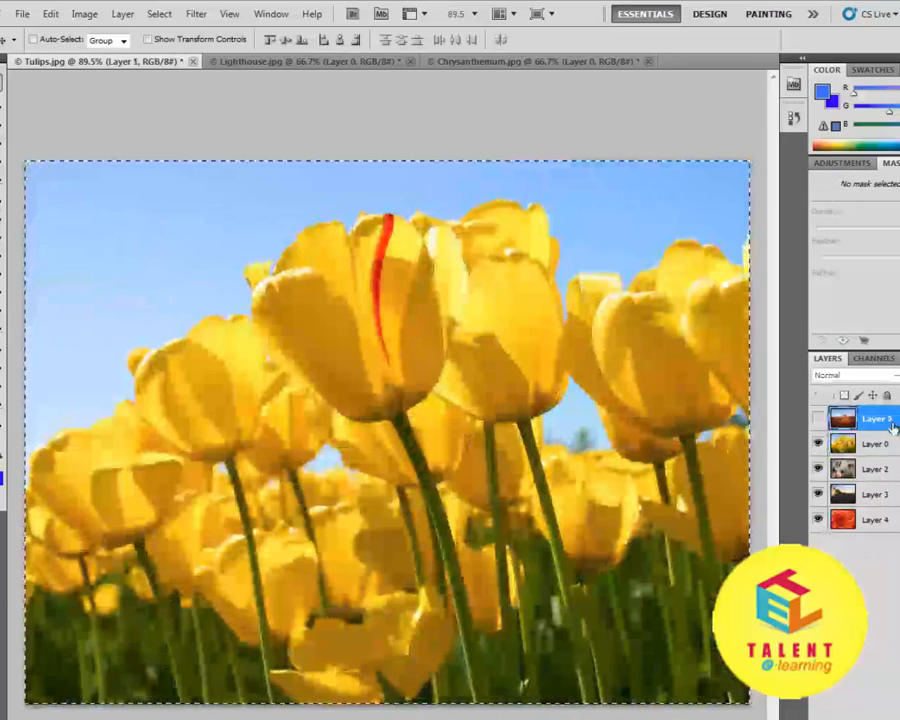
{"action": "left_click", "coordinate": [819, 419]}
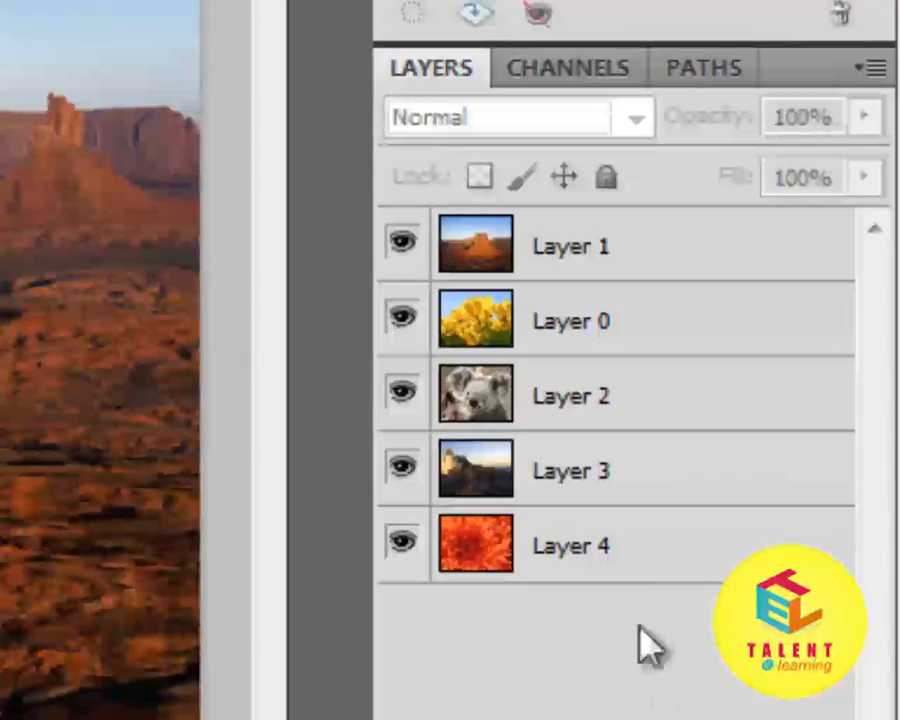
Step: Merge Layer 1 and Layer 0 into a single layer
{"action": "left_click", "coordinate": [560, 262]}
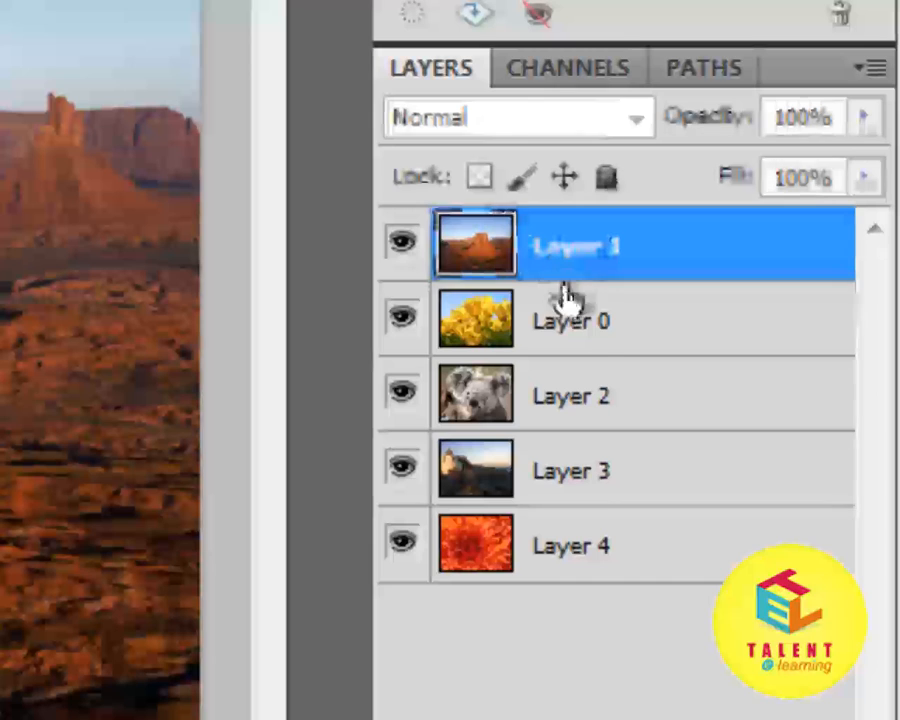
{"action": "left_click", "coordinate": [580, 335], "text": "shift"}
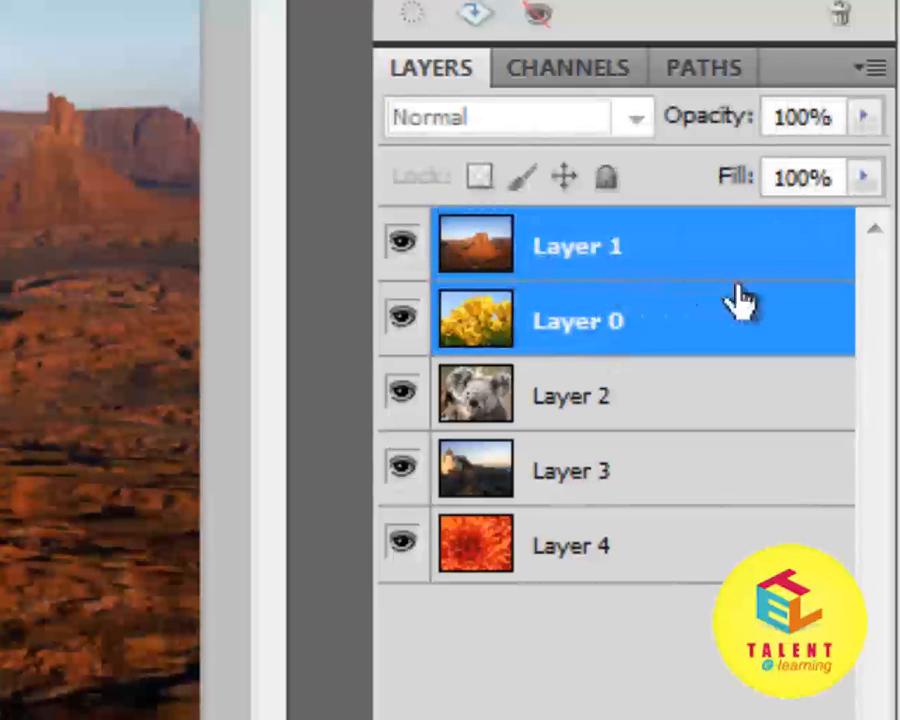
{"action": "right_click", "coordinate": [692, 256]}
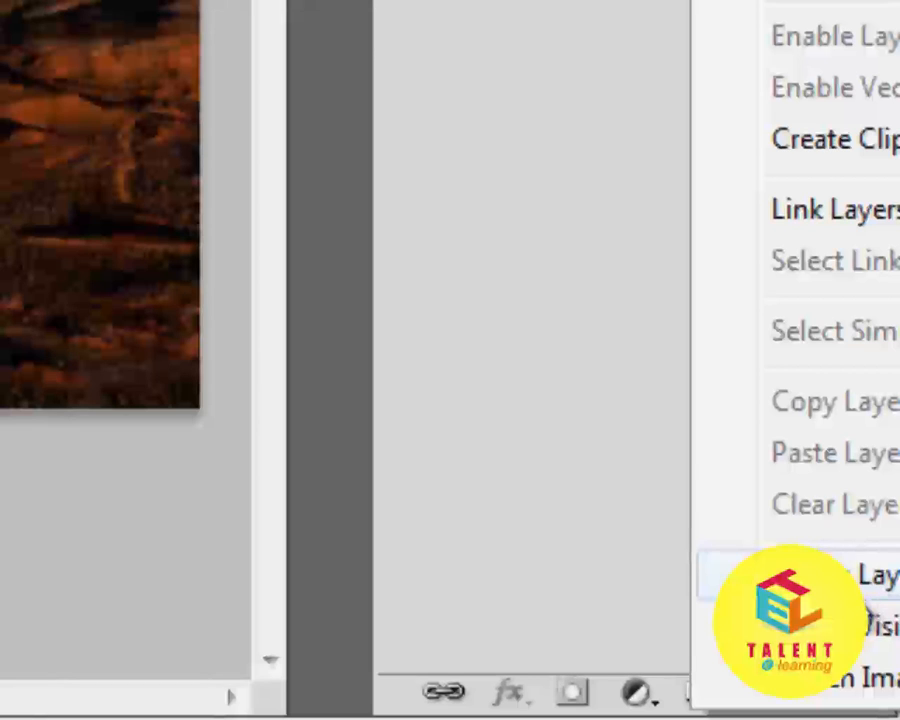
{"action": "left_click", "coordinate": [842, 588]}
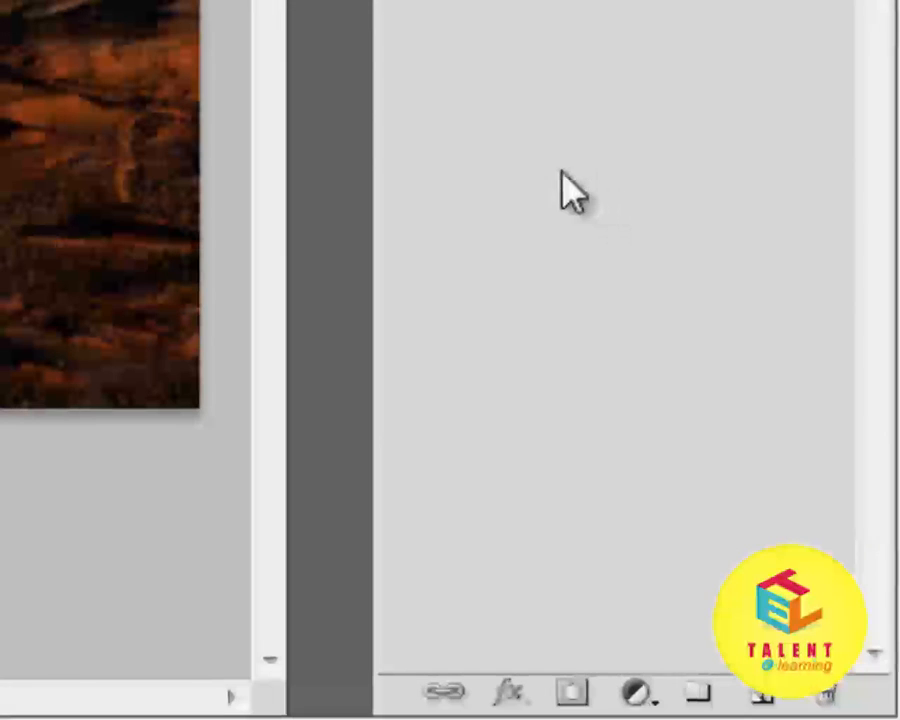
Step: Toggle the visibility of the merged Layer 1 off and on to examine its content
{"action": "left_click", "coordinate": [402, 90]}
{"action": "left_click", "coordinate": [402, 240]}
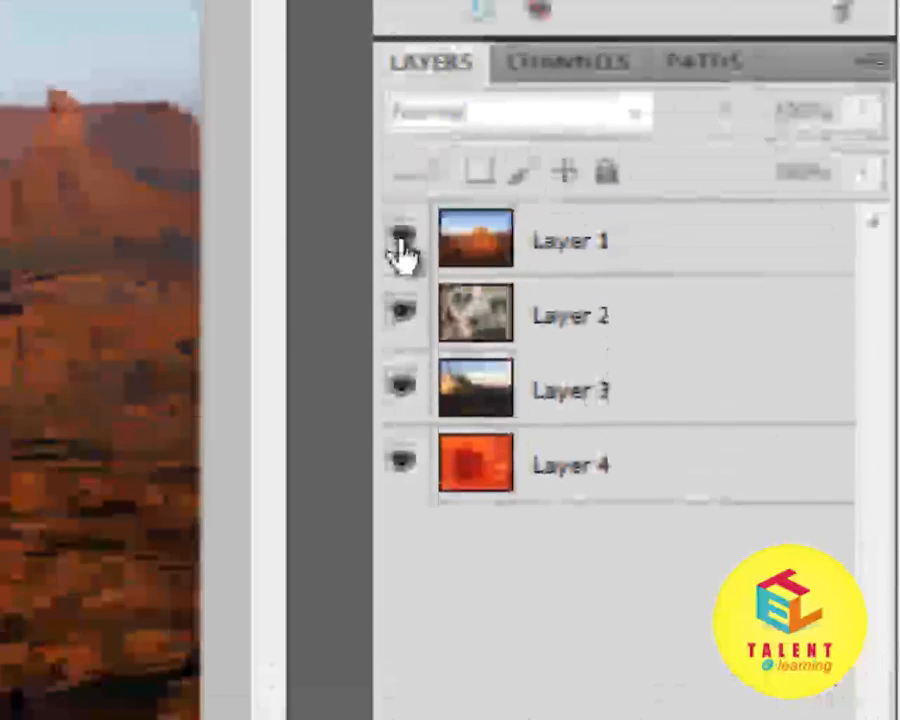
{"action": "left_click", "coordinate": [402, 242]}
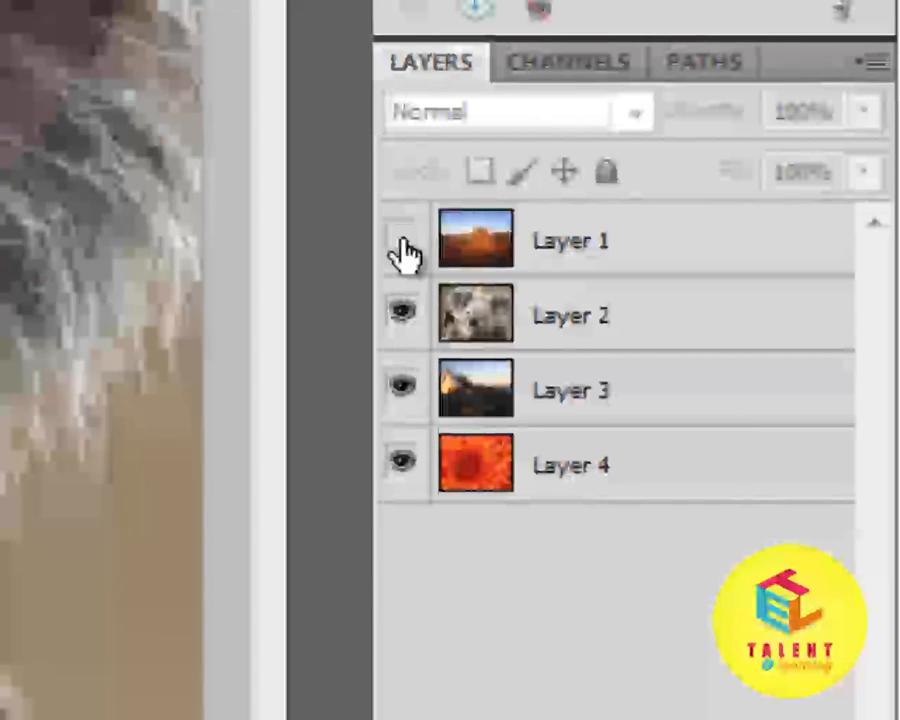
{"action": "left_click", "coordinate": [403, 244]}
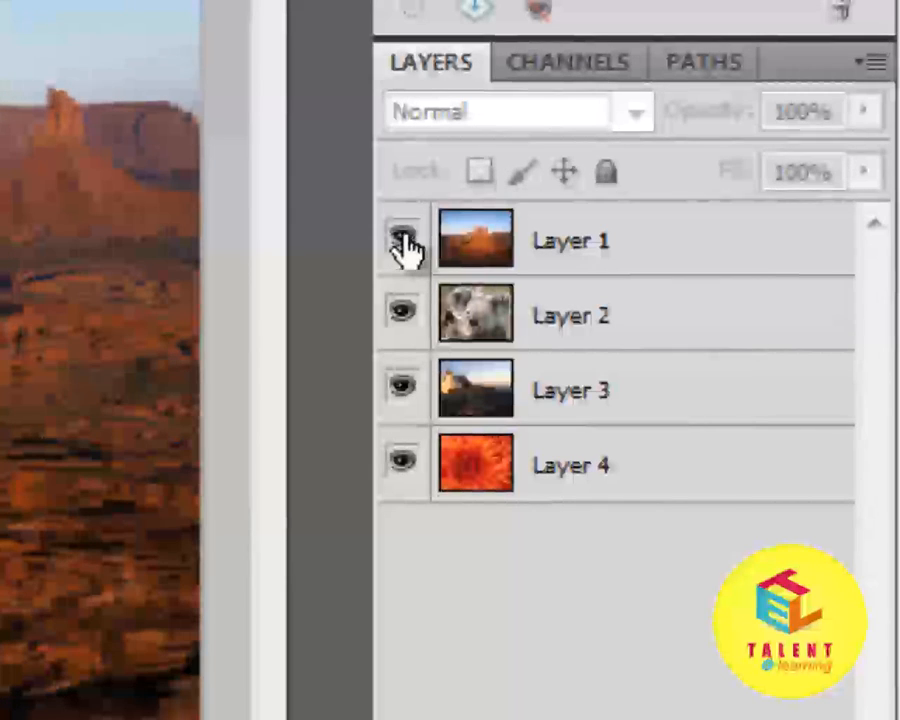
Step: Merge Layer 1 down into Layer 2, the koala layer beneath it, and leave no layer selected
{"action": "right_click", "coordinate": [612, 250]}
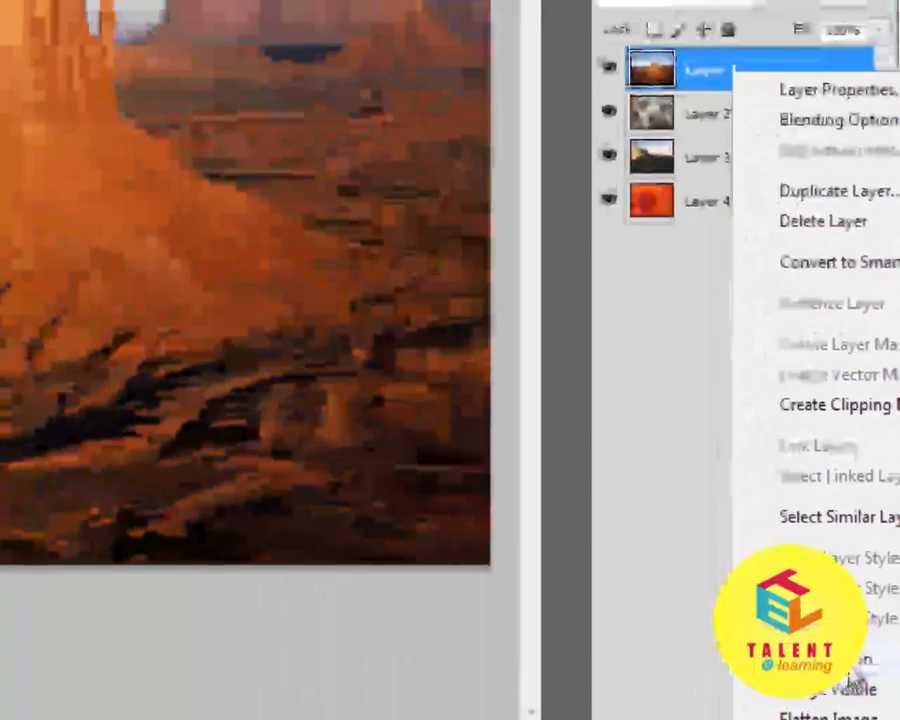
{"action": "left_click", "coordinate": [760, 617]}
{"action": "left_click", "coordinate": [806, 248]}
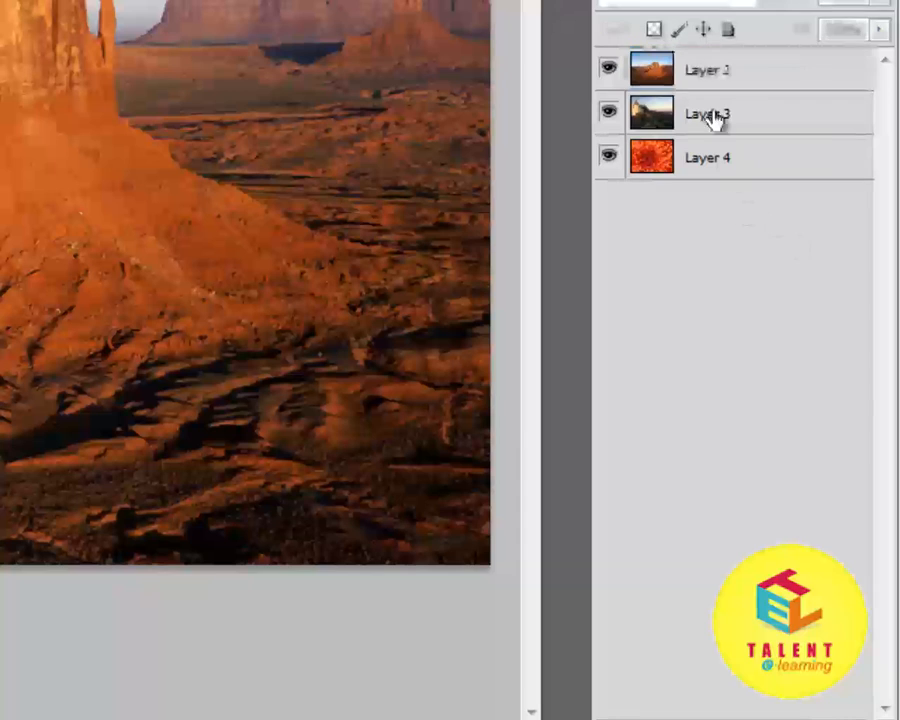
{"action": "left_click", "coordinate": [687, 78]}
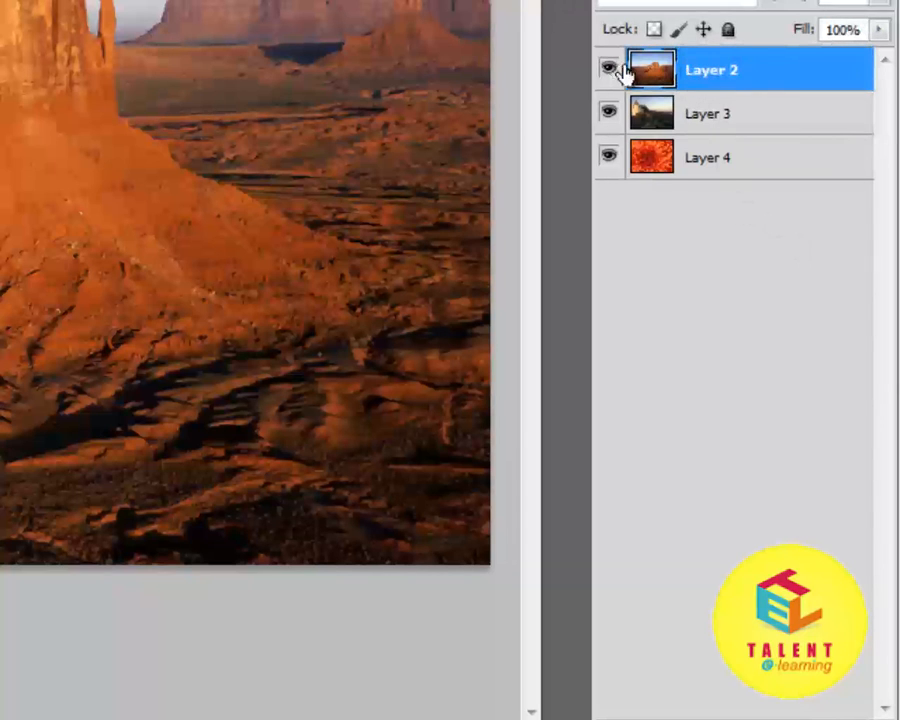
{"action": "left_click", "coordinate": [765, 302]}
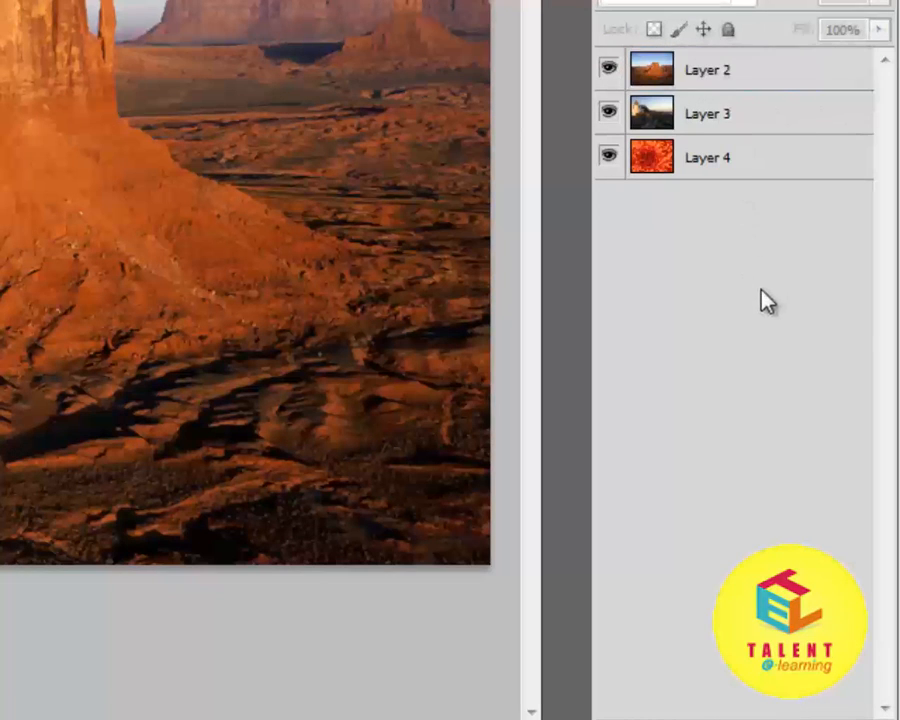
Step: Hide and show Layer 2 and Layer 3 to examine what each layer contains
{"action": "left_click", "coordinate": [609, 73]}
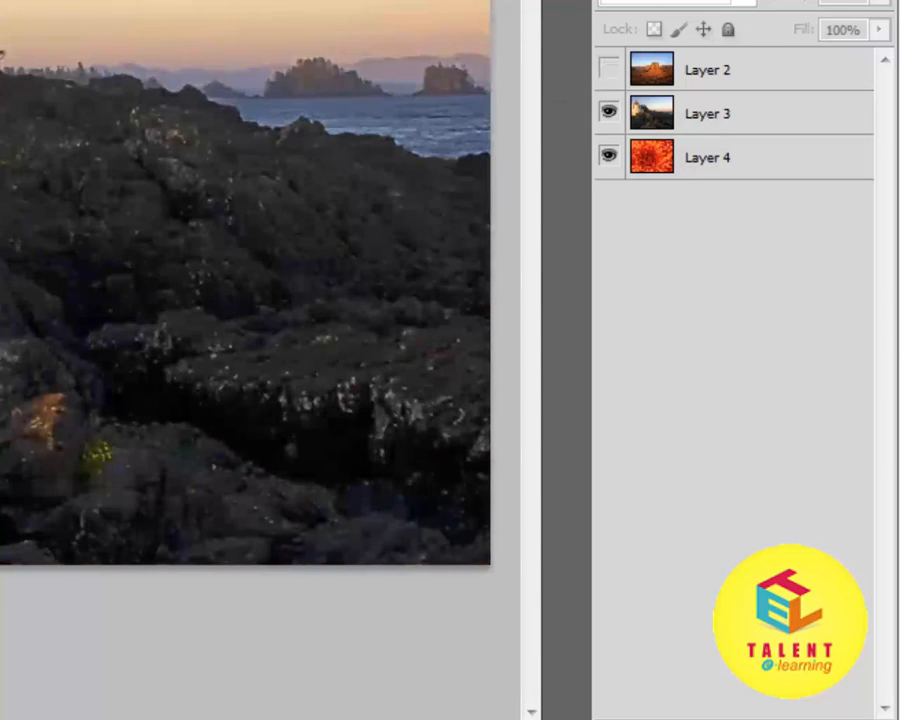
{"action": "left_click", "coordinate": [609, 113]}
{"action": "left_click", "coordinate": [609, 113]}
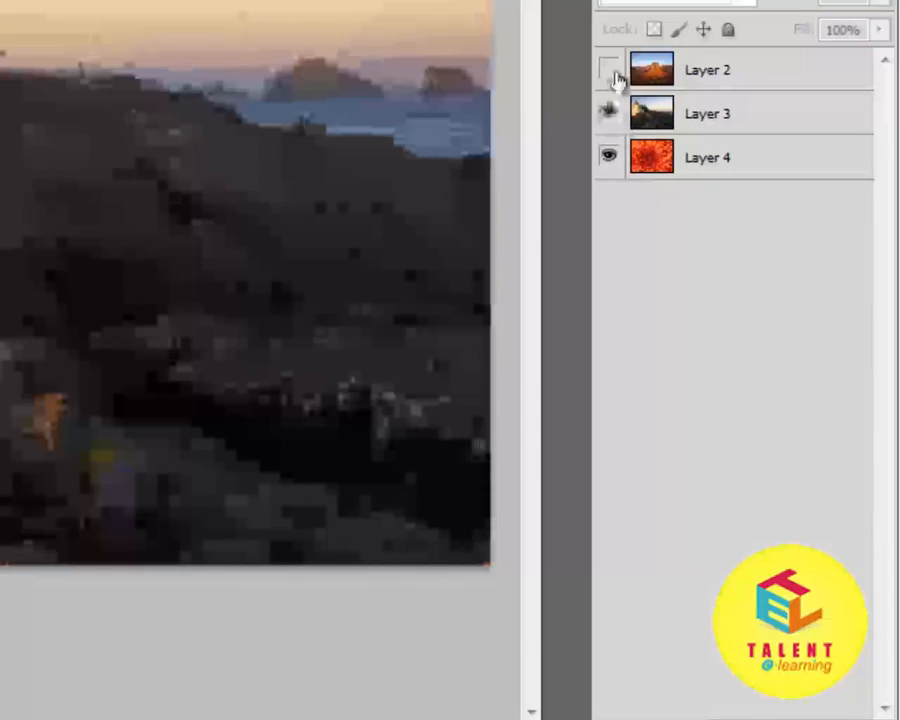
{"action": "left_click", "coordinate": [610, 71]}
Step: Merge Layer 2 down into Layer 3, the rocky coast layer beneath it, and leave no layer selected
{"action": "left_click", "coordinate": [712, 74]}
{"action": "right_click", "coordinate": [712, 74]}
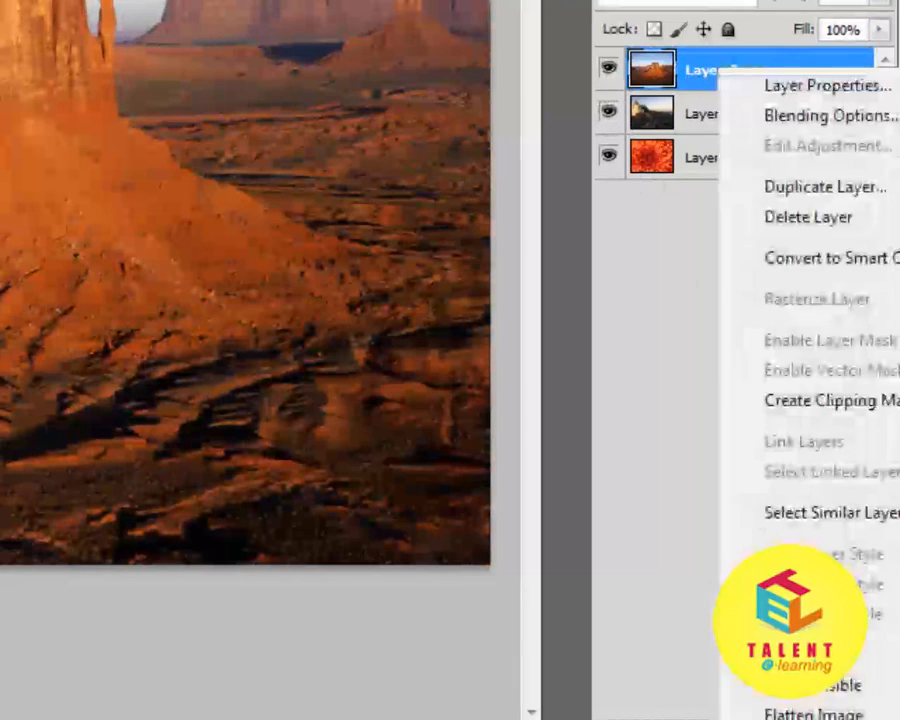
{"action": "left_click", "coordinate": [804, 215]}
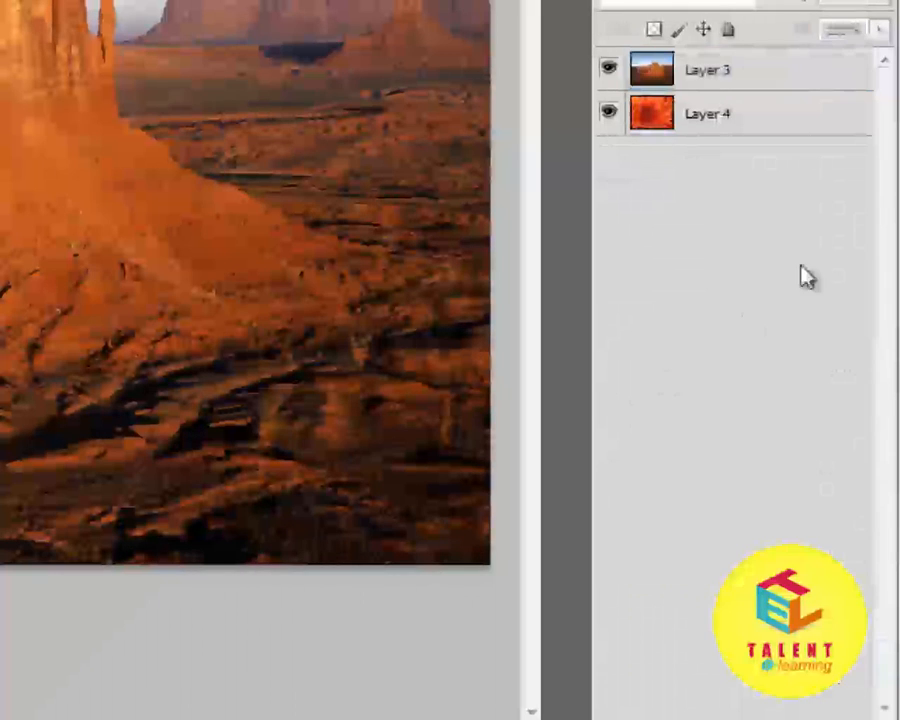
Step: Toggle the visibility of the merged Layer 3 several times to compare it with the flower layer beneath, leaving it visible
{"action": "left_click", "coordinate": [610, 72]}
{"action": "left_click", "coordinate": [611, 72]}
{"action": "left_click", "coordinate": [612, 74]}
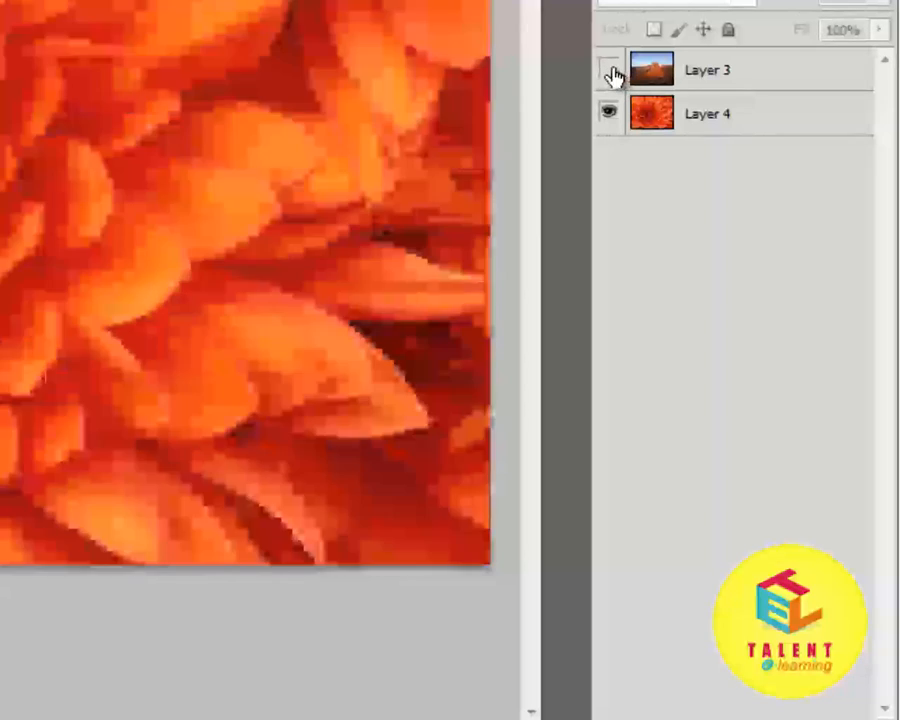
{"action": "left_click", "coordinate": [612, 75]}
{"action": "left_click", "coordinate": [612, 75]}
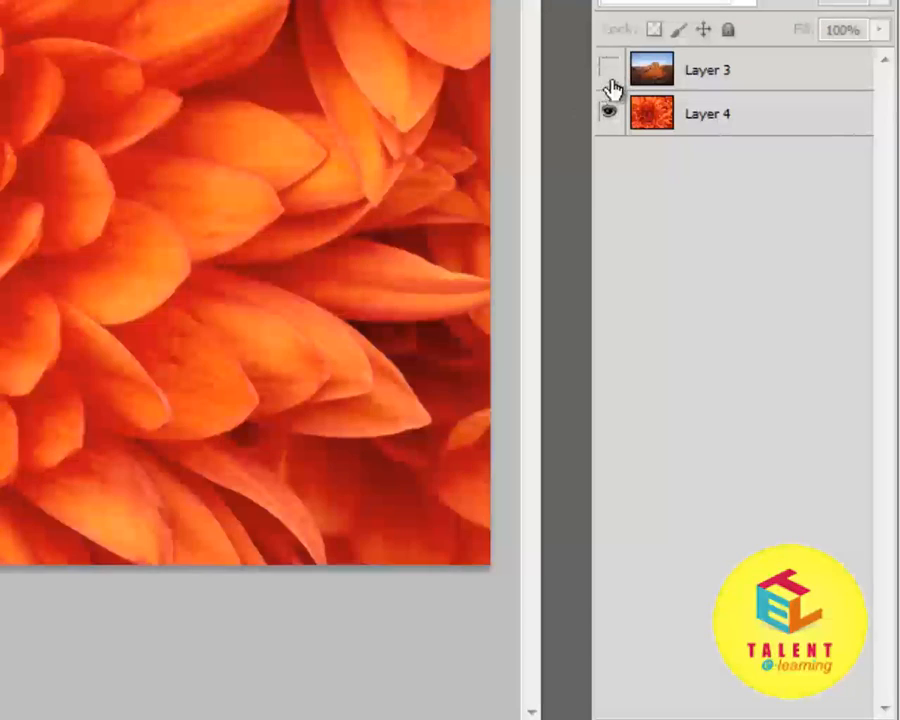
{"action": "left_click", "coordinate": [611, 78]}
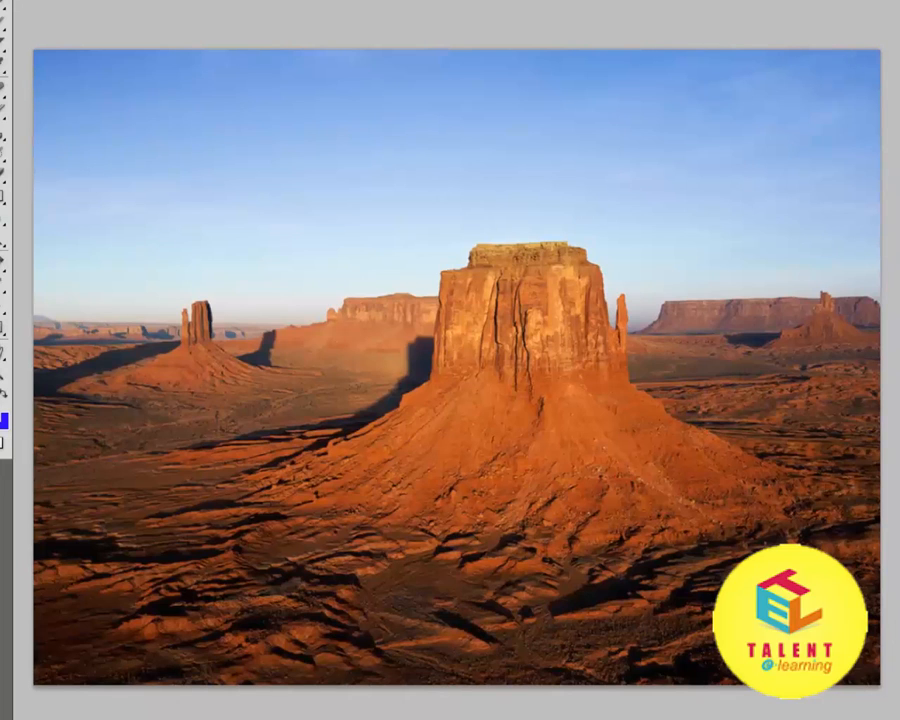
Step: Select the entire canvas of the desert image
{"action": "key", "text": "ctrl+a"}
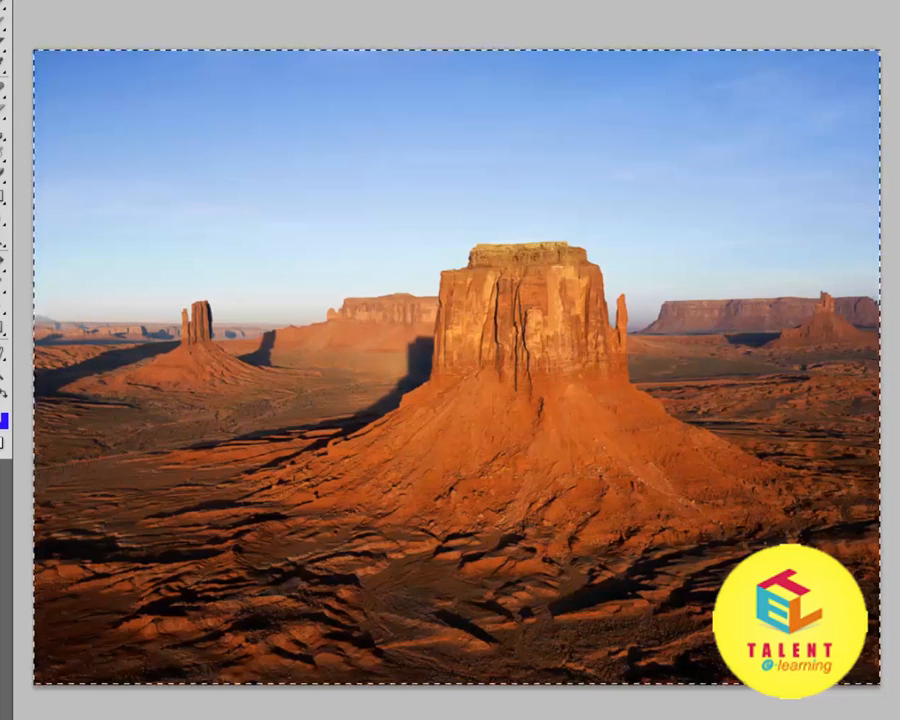